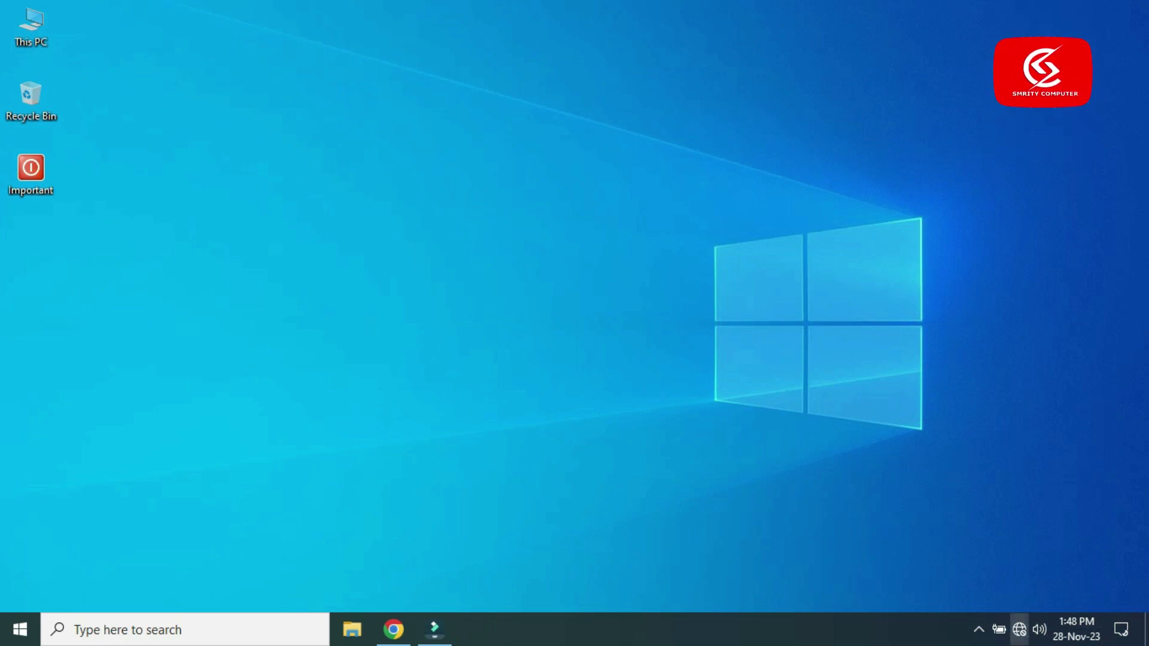
Check the available network connections and open the Network & Internet settings
click(1019, 630)
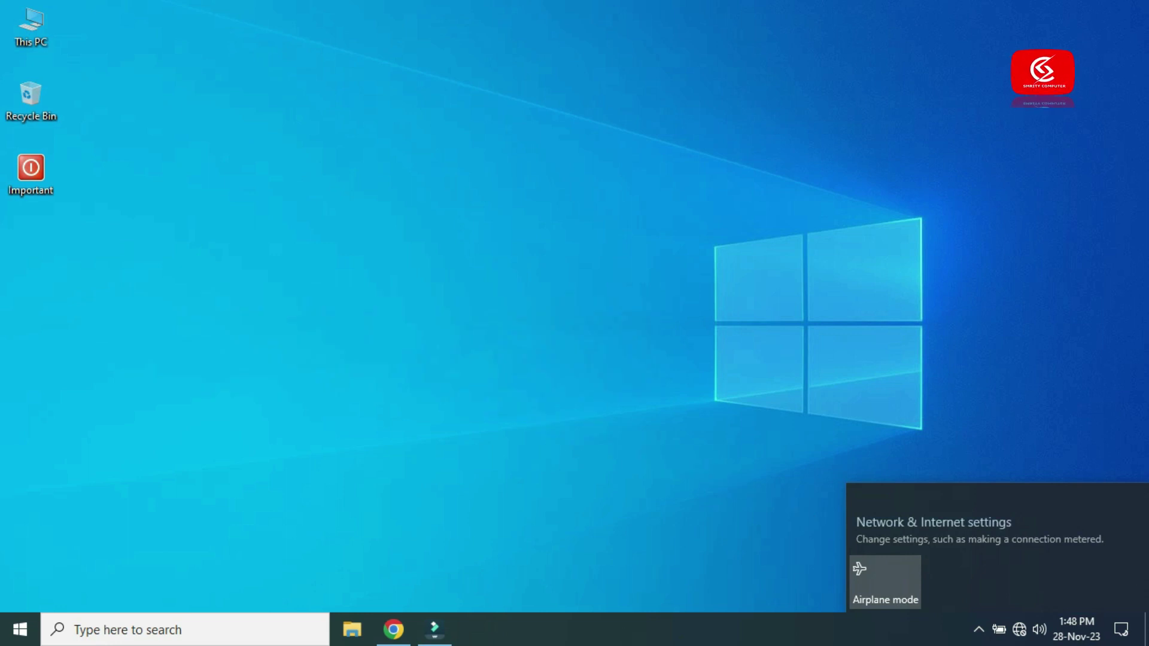
click(933, 523)
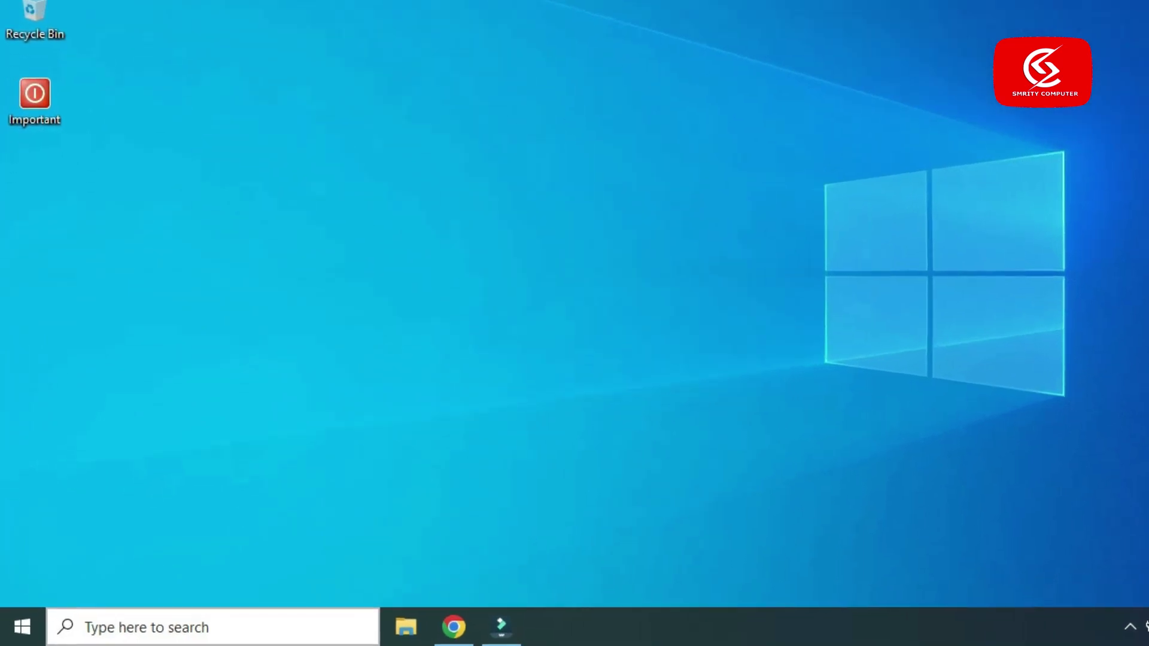
Find Control Panel through the Windows search and open its Internet Options
click(185, 629)
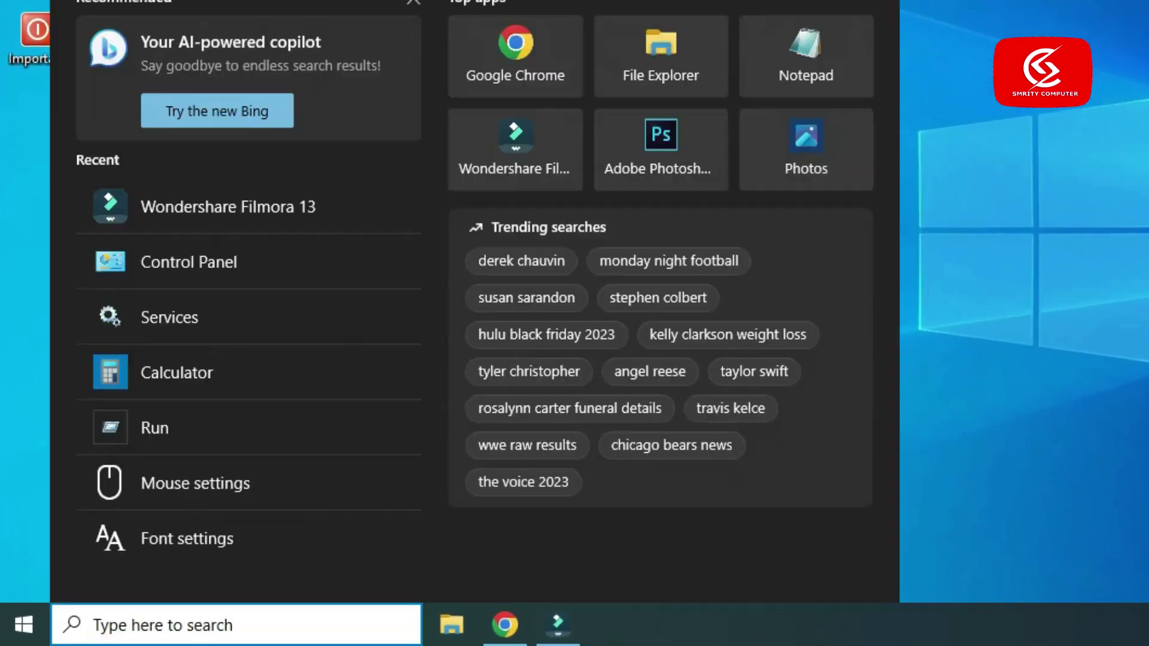
text(cont)
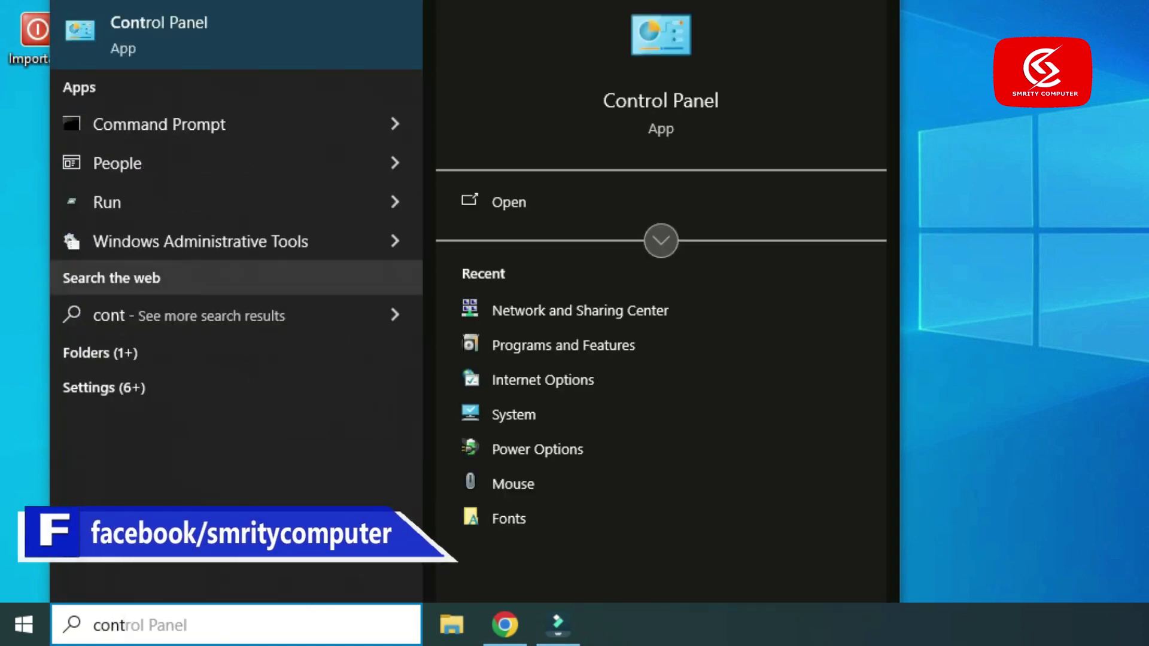
click(508, 202)
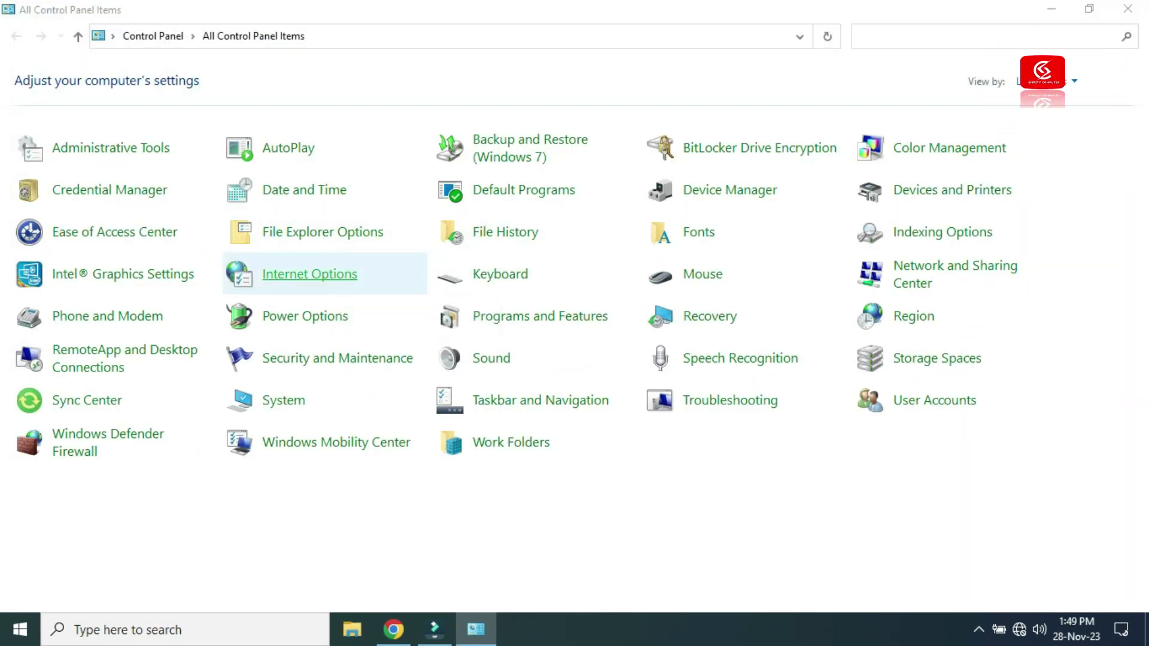
click(310, 274)
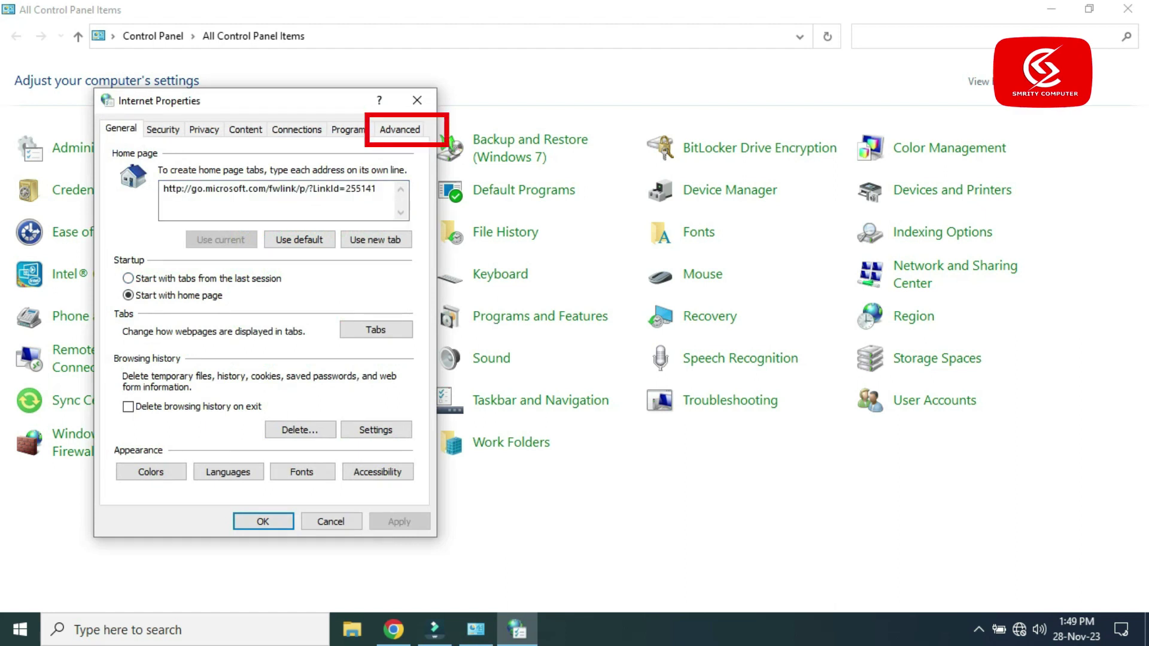
Reset all Internet Explorer settings with Delete personal settings enabled in the advanced Internet Properties
click(400, 130)
click(375, 435)
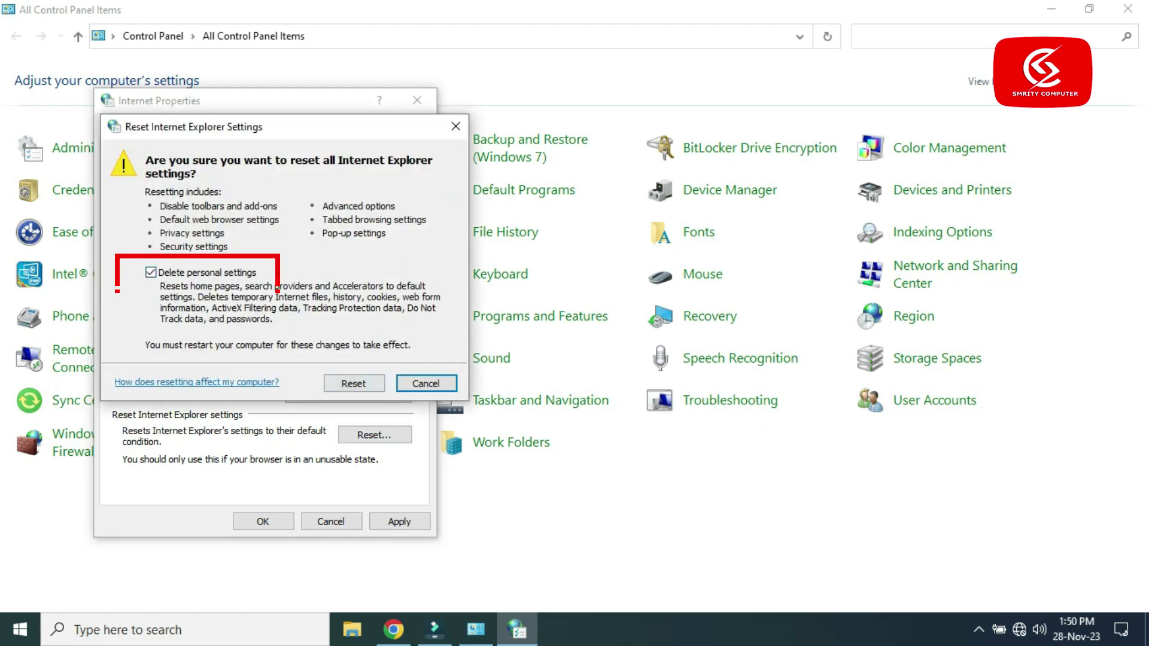
click(355, 384)
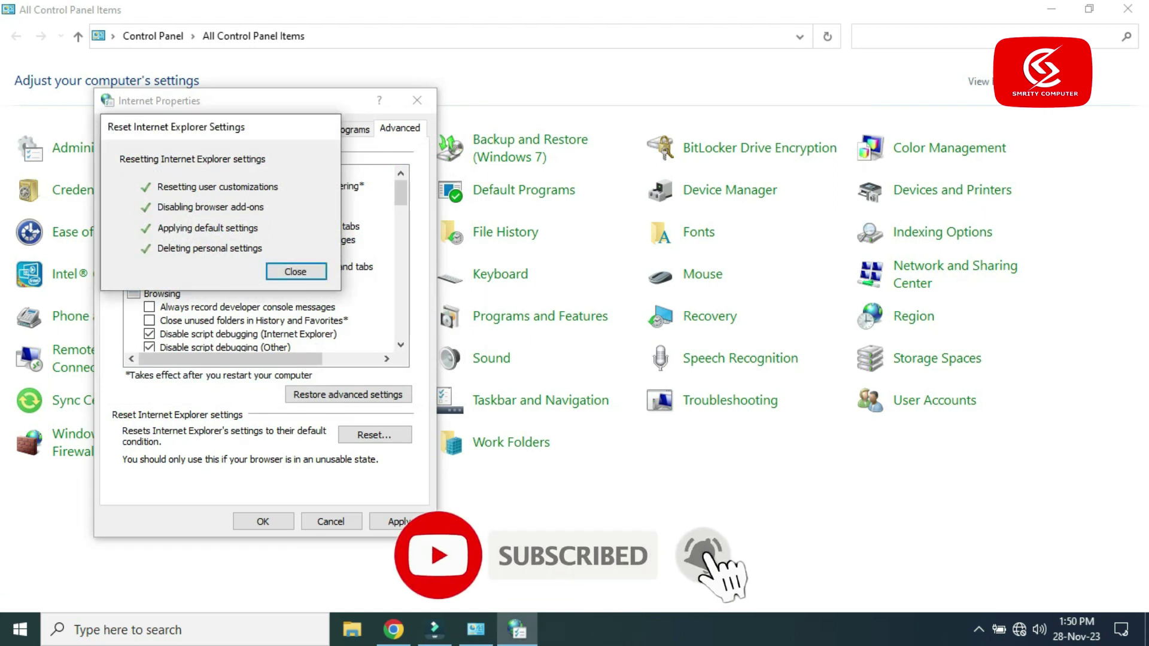
click(296, 272)
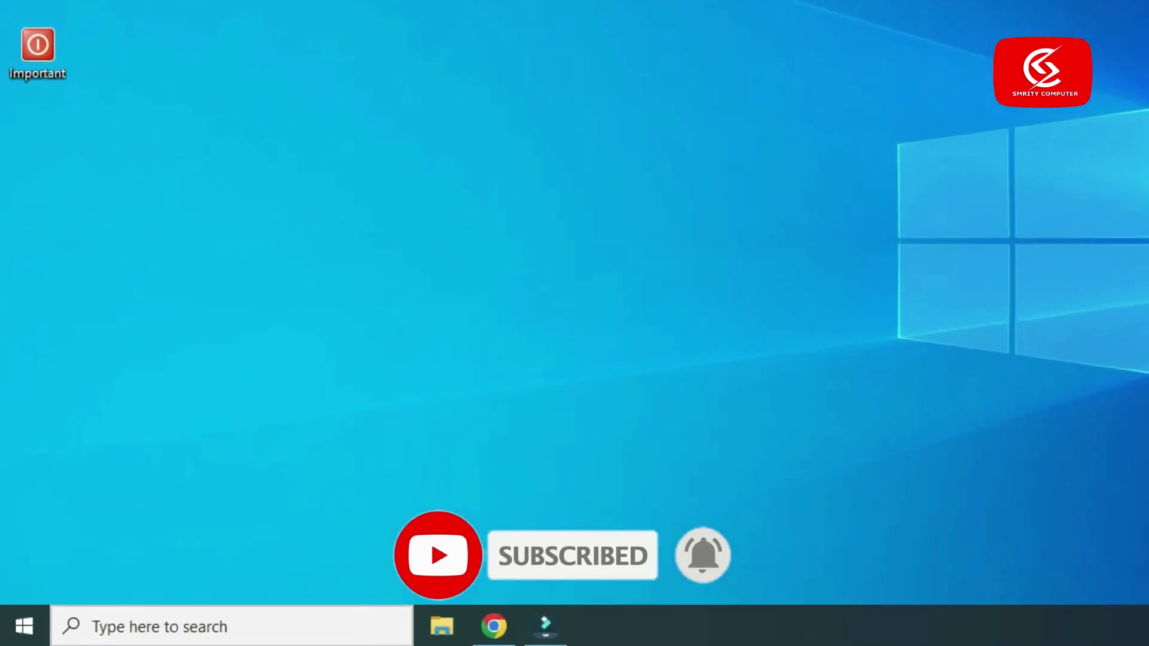
Search Windows for services.msc and open the properties of the WLAN AutoConfig service
key(super+s)
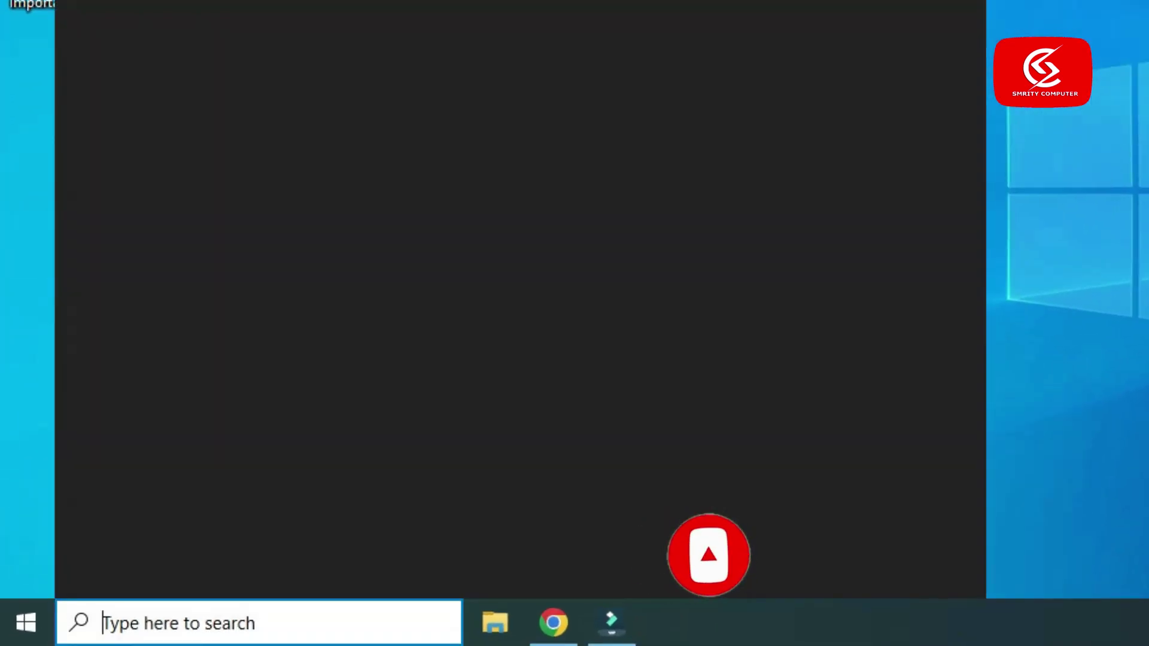
text(services)
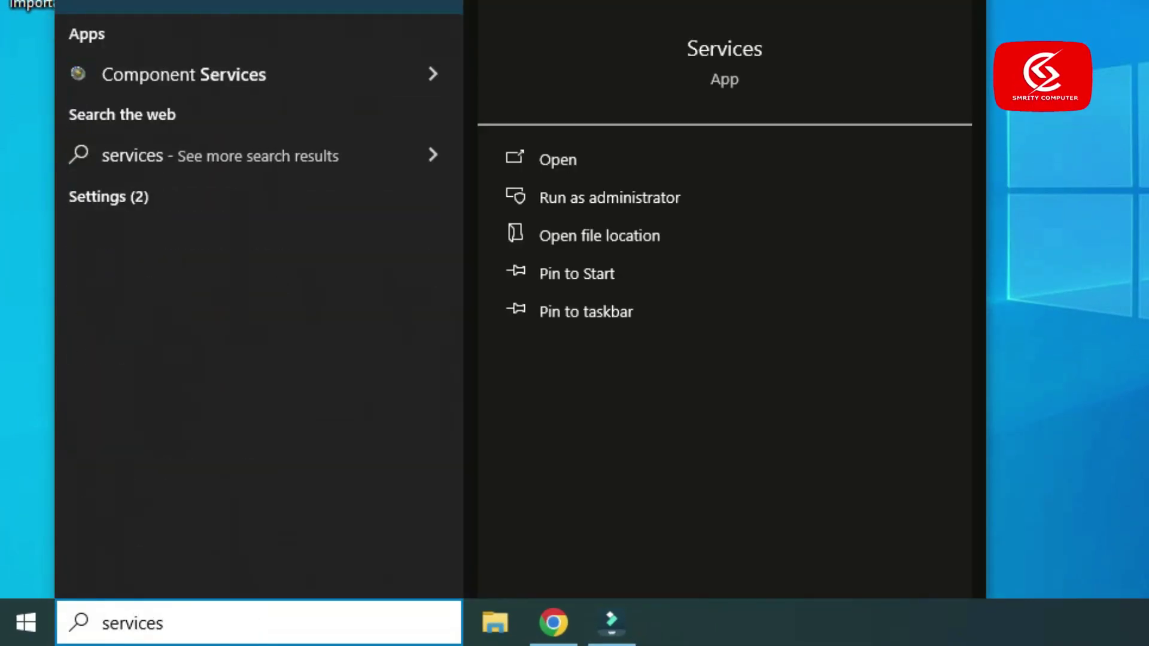
text(.msc)
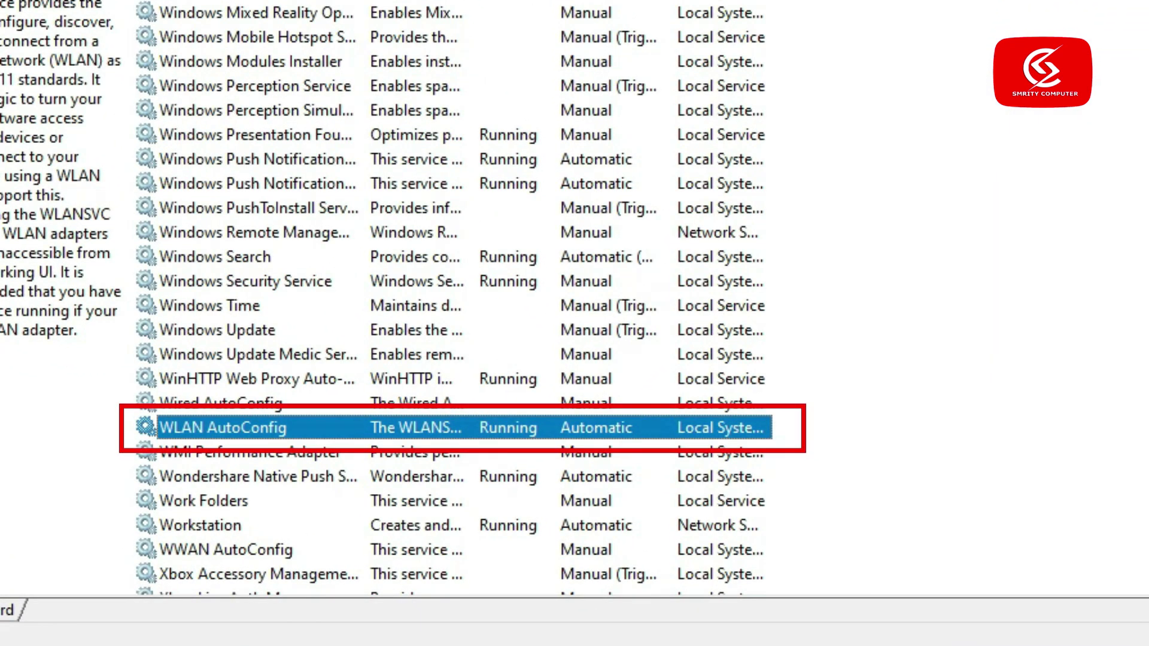
right_click(291, 426)
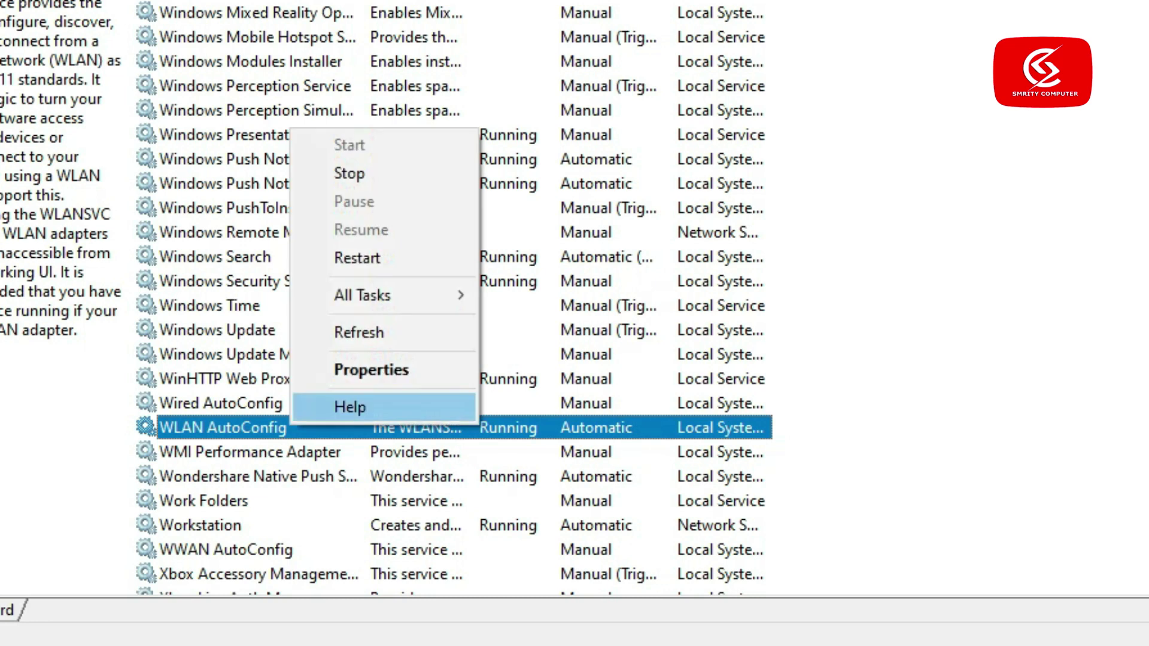
click(371, 370)
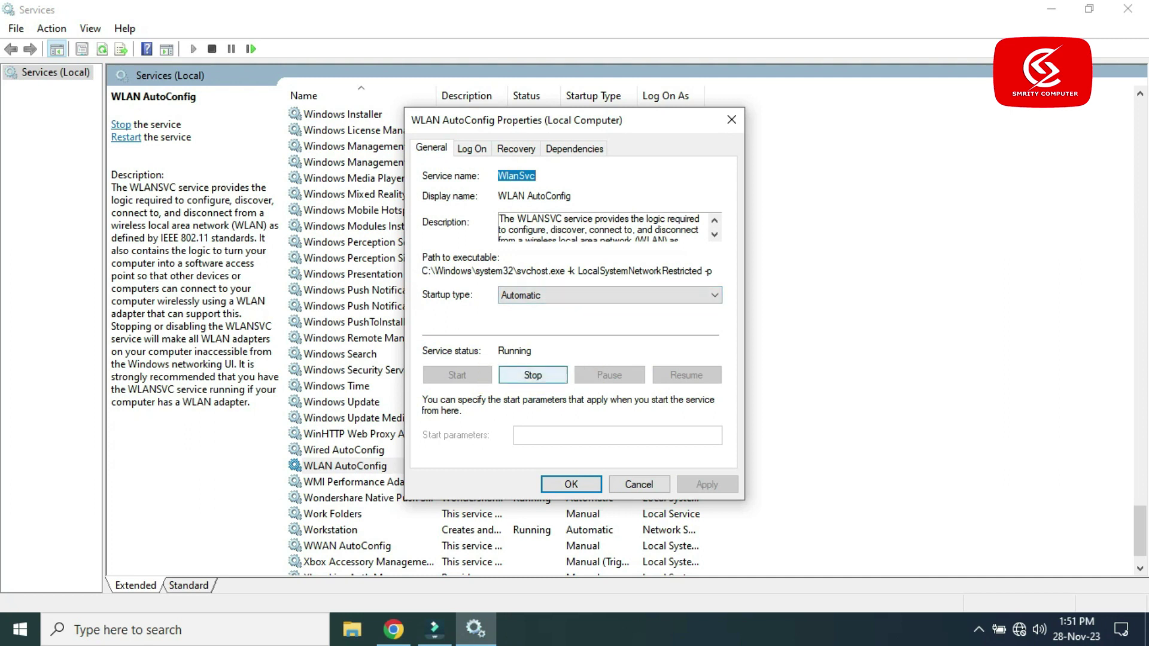
Stop and restart the WLAN AutoConfig service, accept its properties and close Services
click(533, 375)
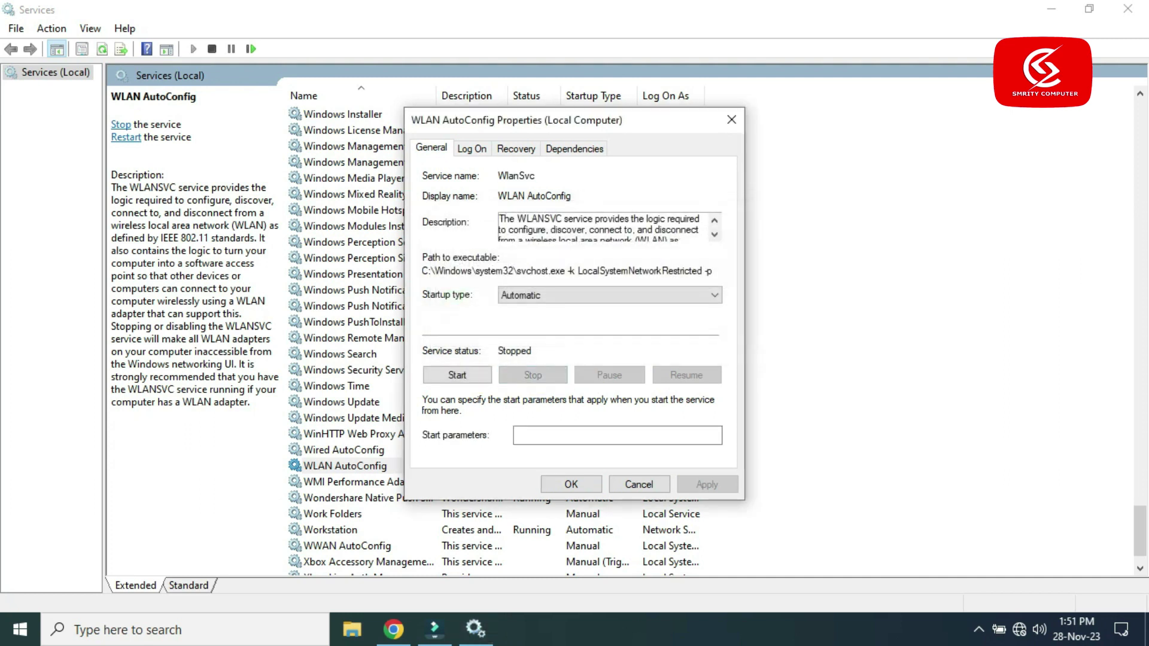
click(457, 375)
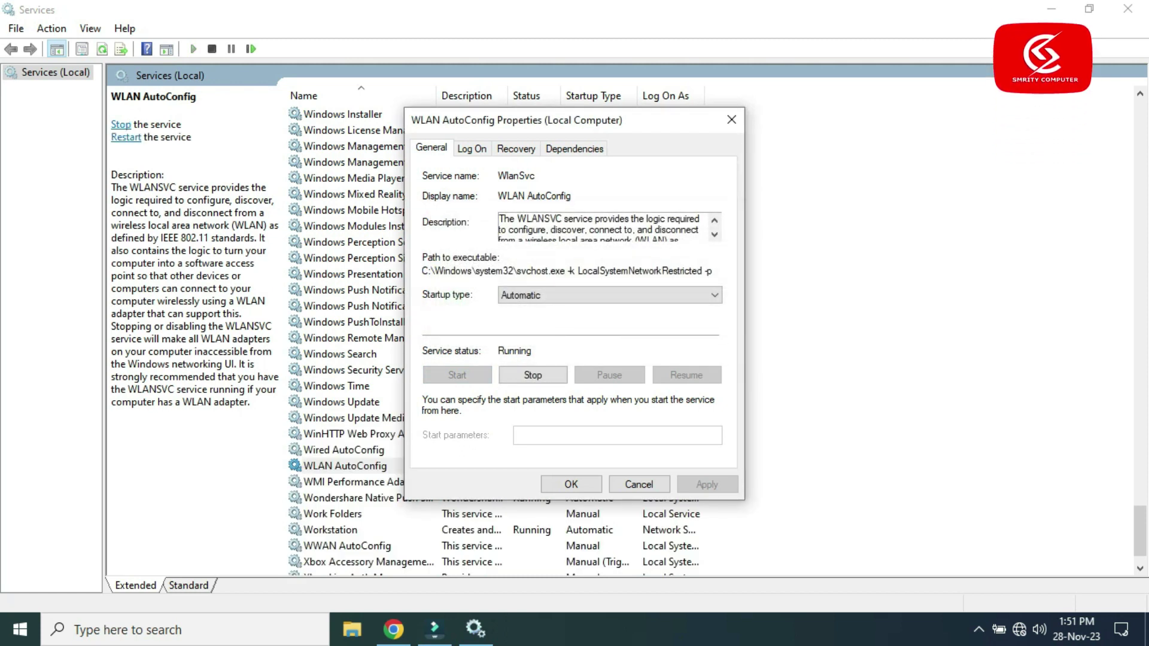
click(571, 485)
click(1052, 9)
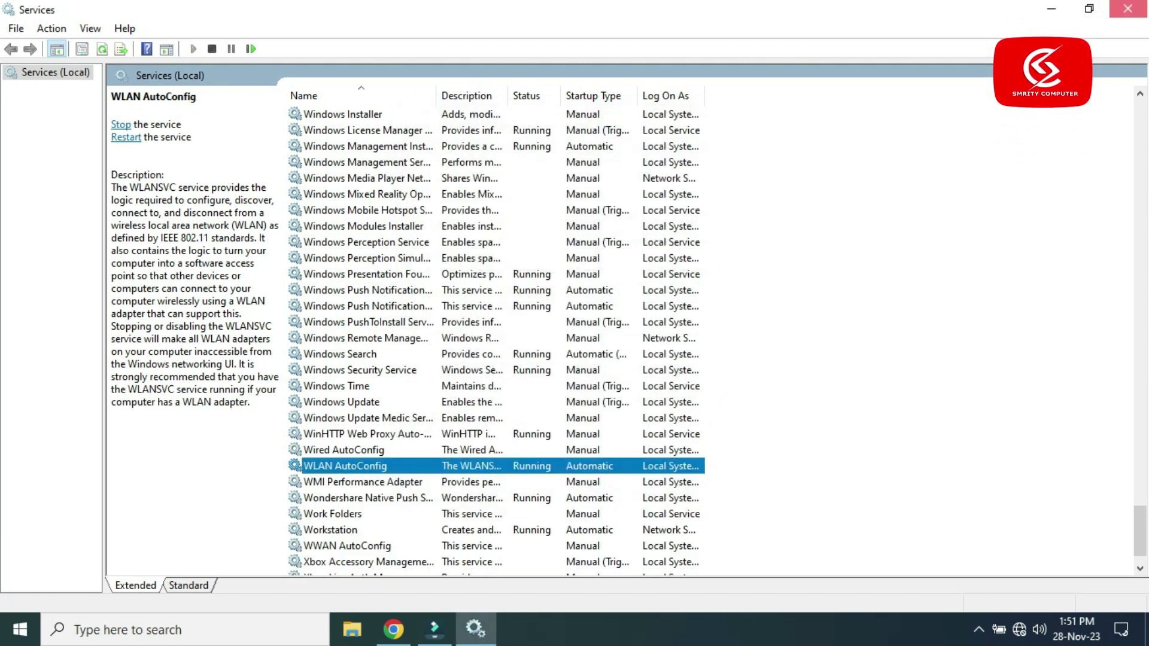
click(1135, 9)
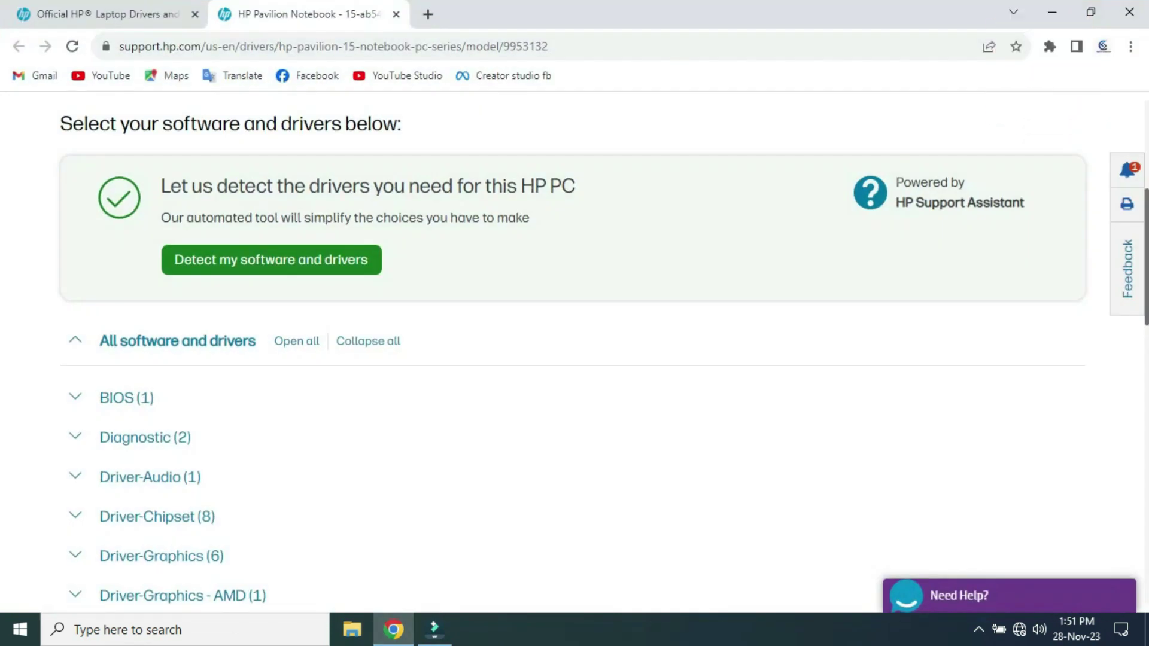
Expand Driver-Network on the HP support page in Chrome and examine the Realtek RTL8xxx and Broadcom 802.11b/g/n wireless LAN drivers
scroll(575, 329, up, 5)
scroll(574, 329, down, 10)
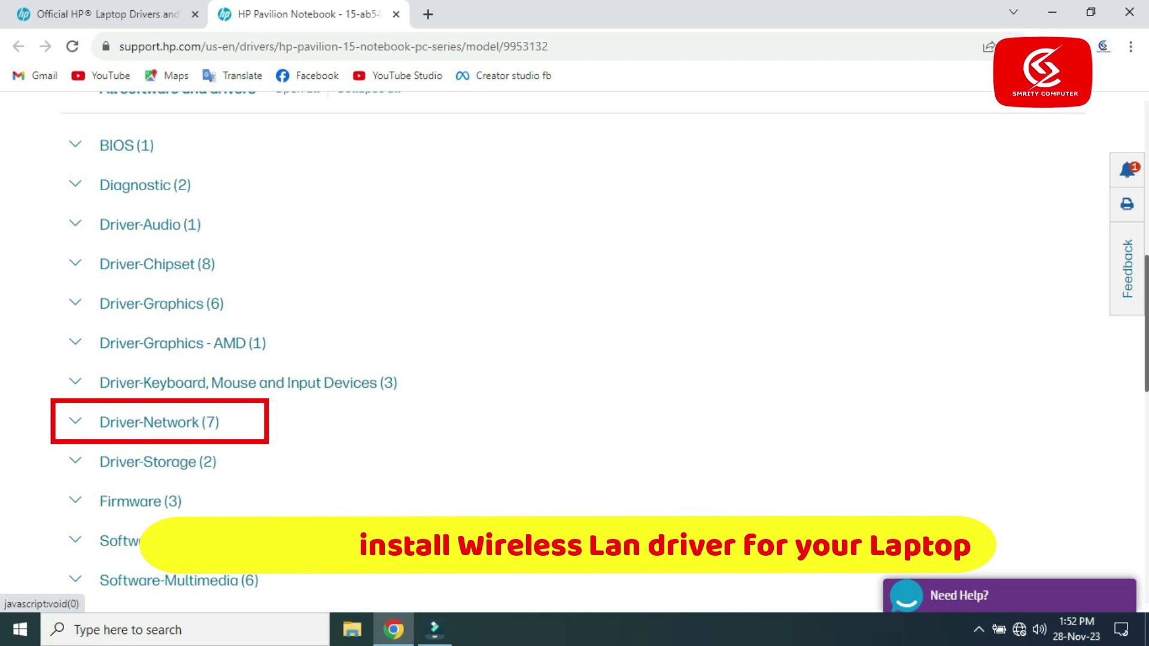
click(160, 422)
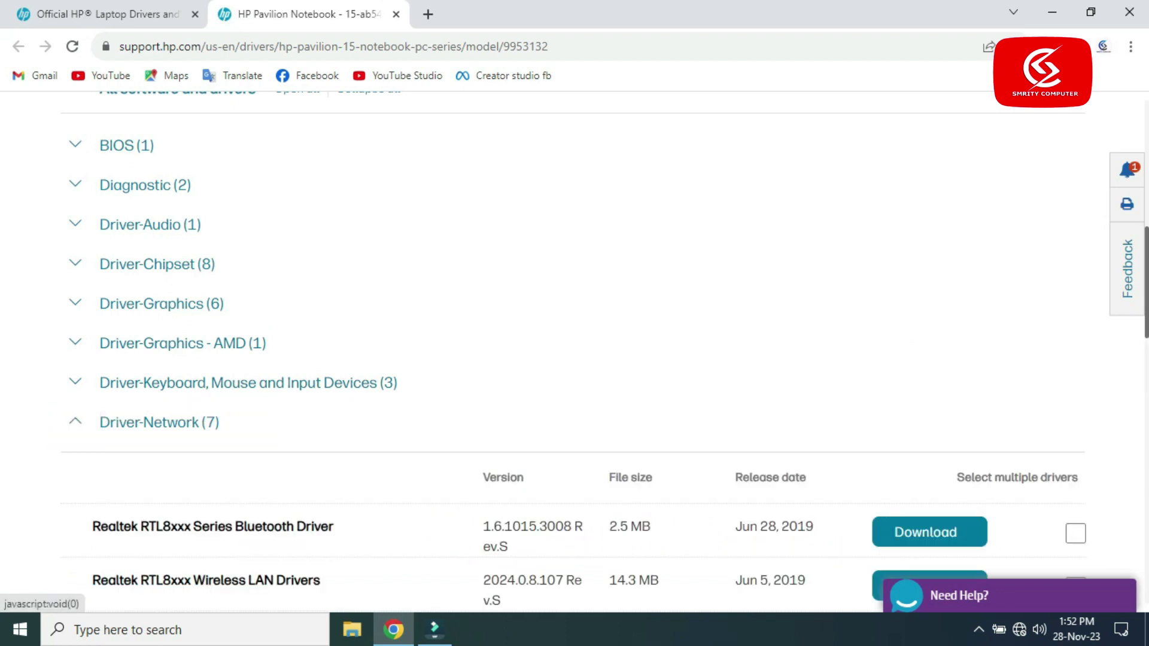
scroll(159, 422, down, 5)
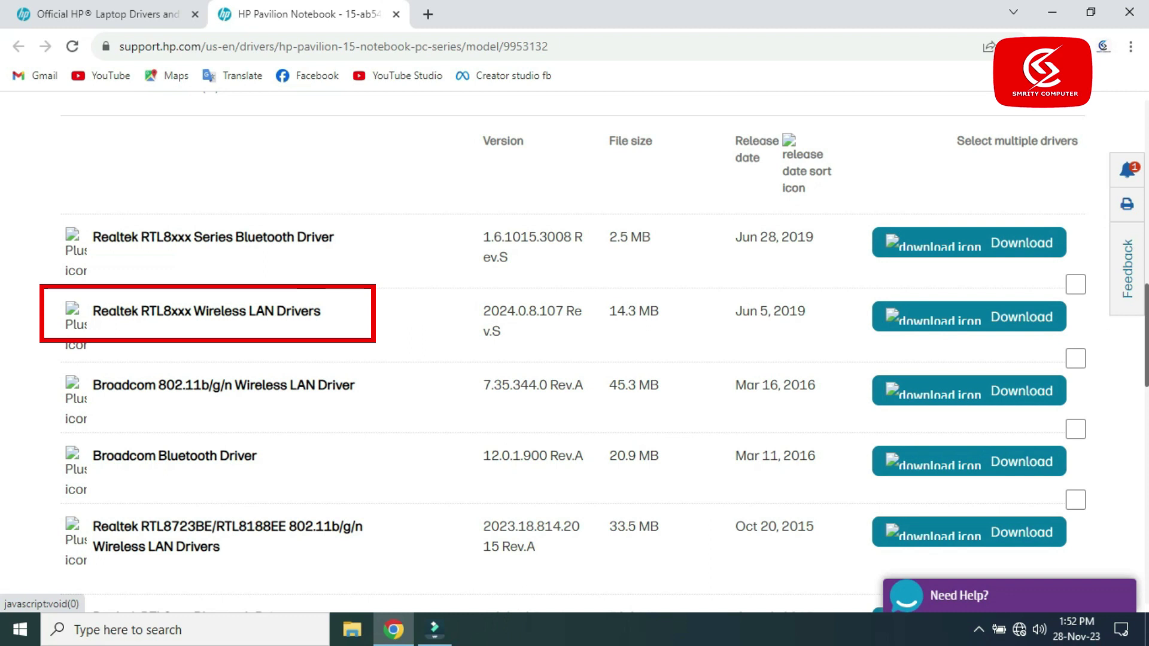
drag(124, 312, 239, 312)
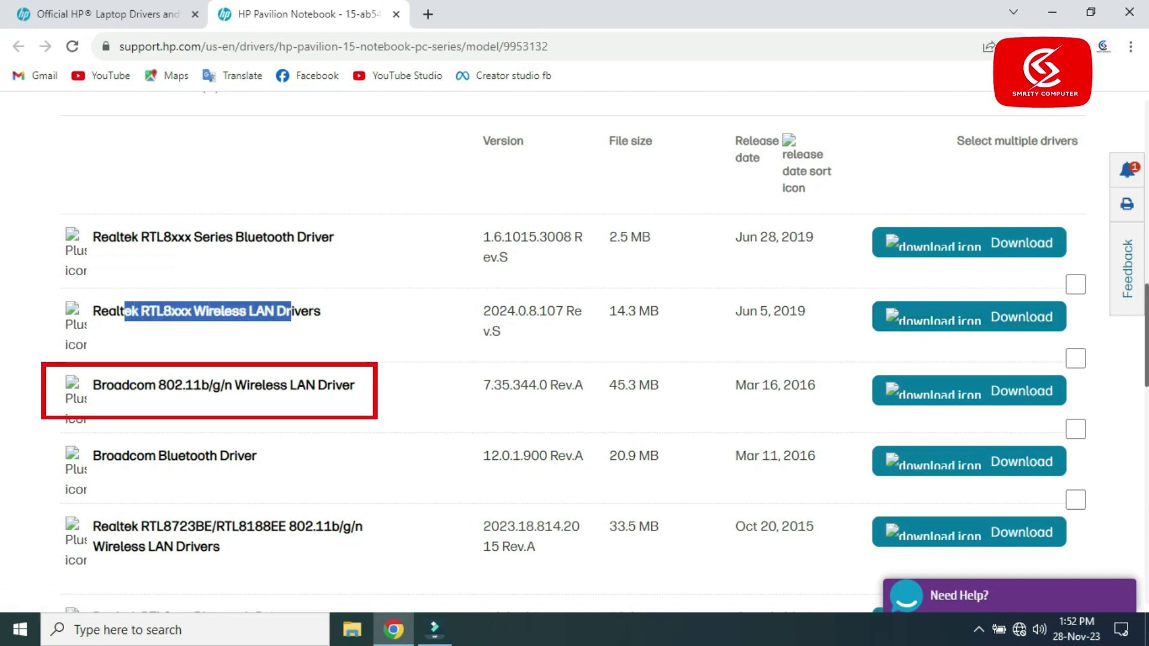
drag(357, 386, 235, 386)
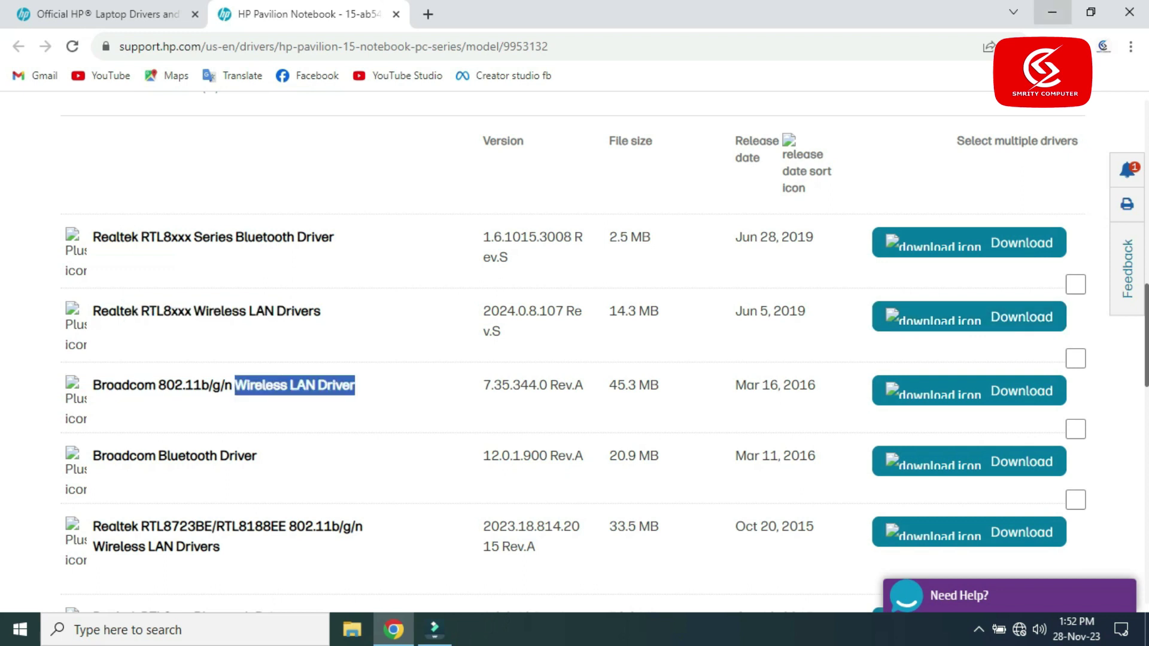
click(1052, 12)
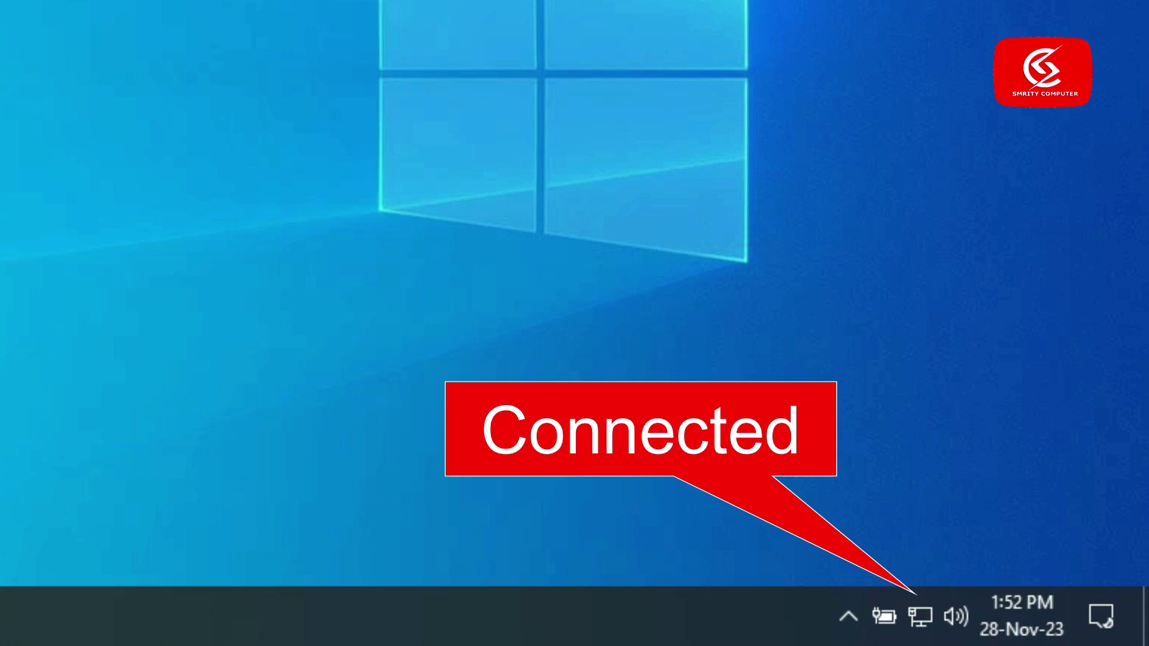
Check the network connection and select the Intel(R) Dual Band Wireless-AC 3168 adapter in Computer Management's Device Manager
click(921, 616)
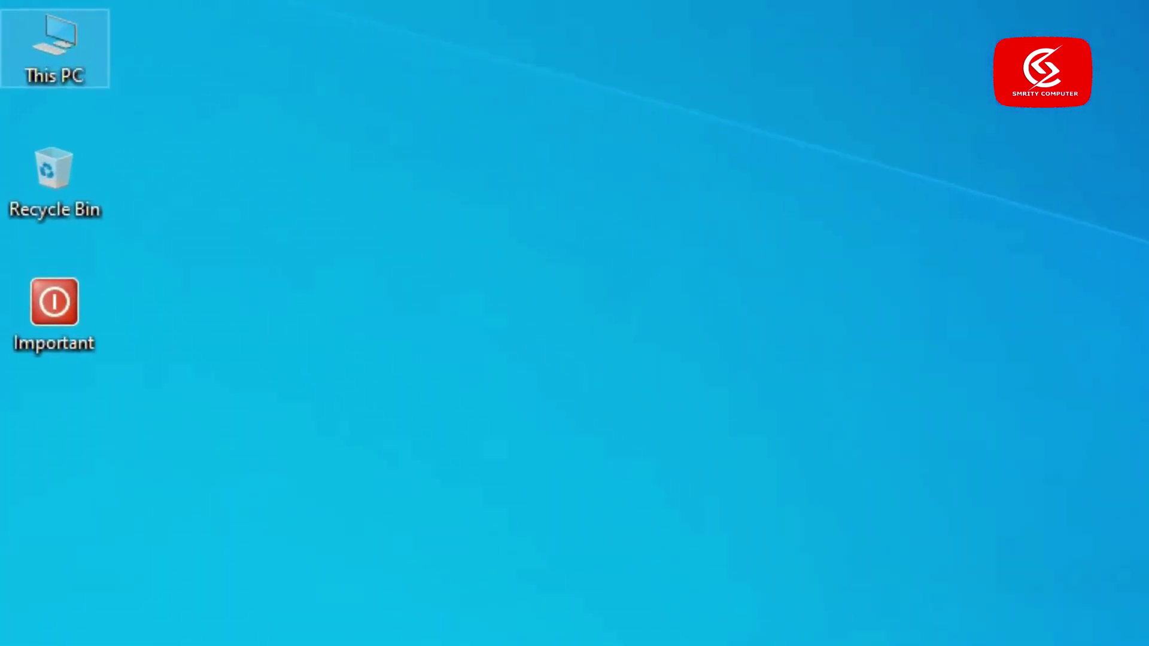
right_click(42, 48)
click(133, 146)
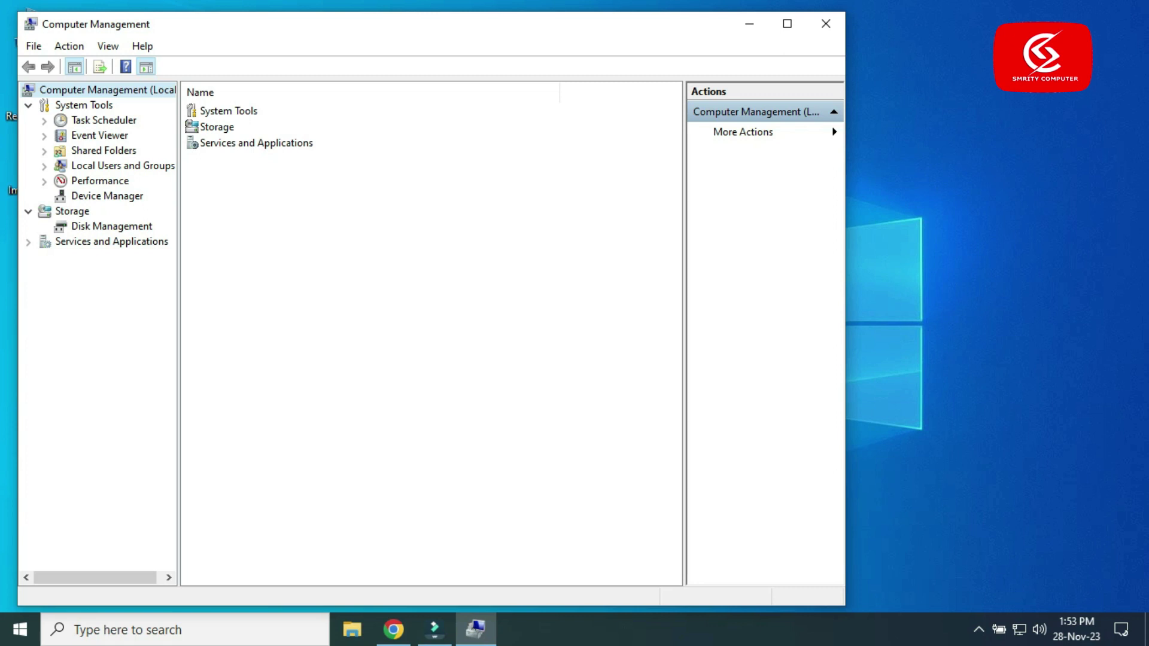
click(107, 196)
click(206, 302)
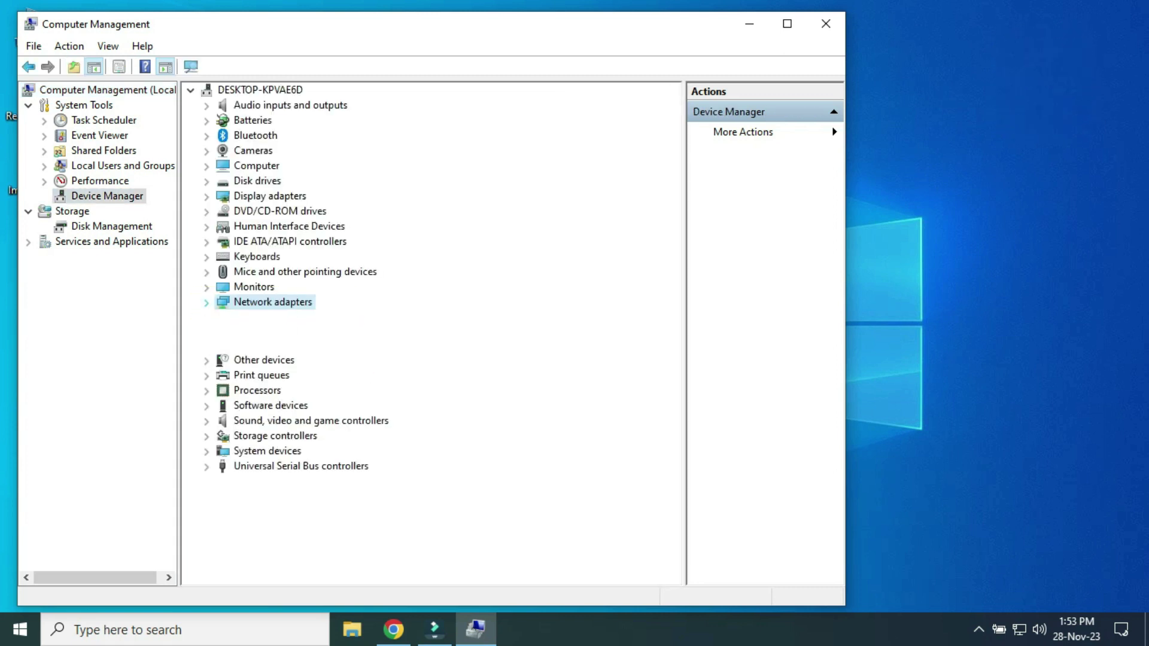
click(329, 332)
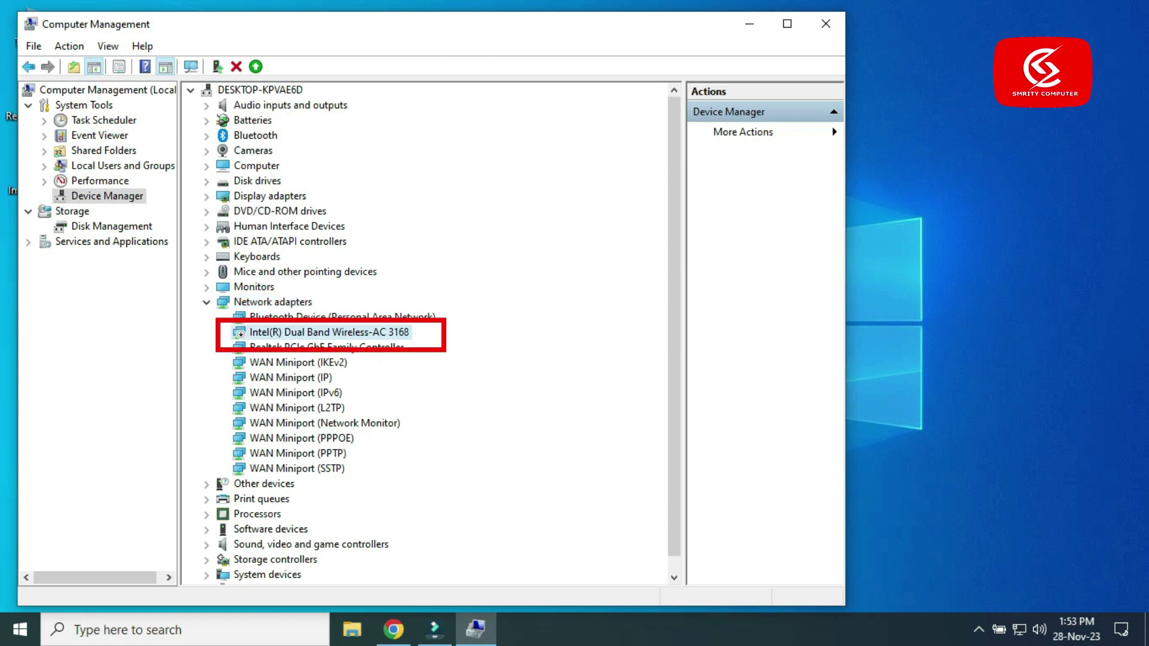
Try to update the Intel(R) Dual Band Wireless-AC 3168 driver with an automatic driver search, and close Computer Management
right_click(246, 333)
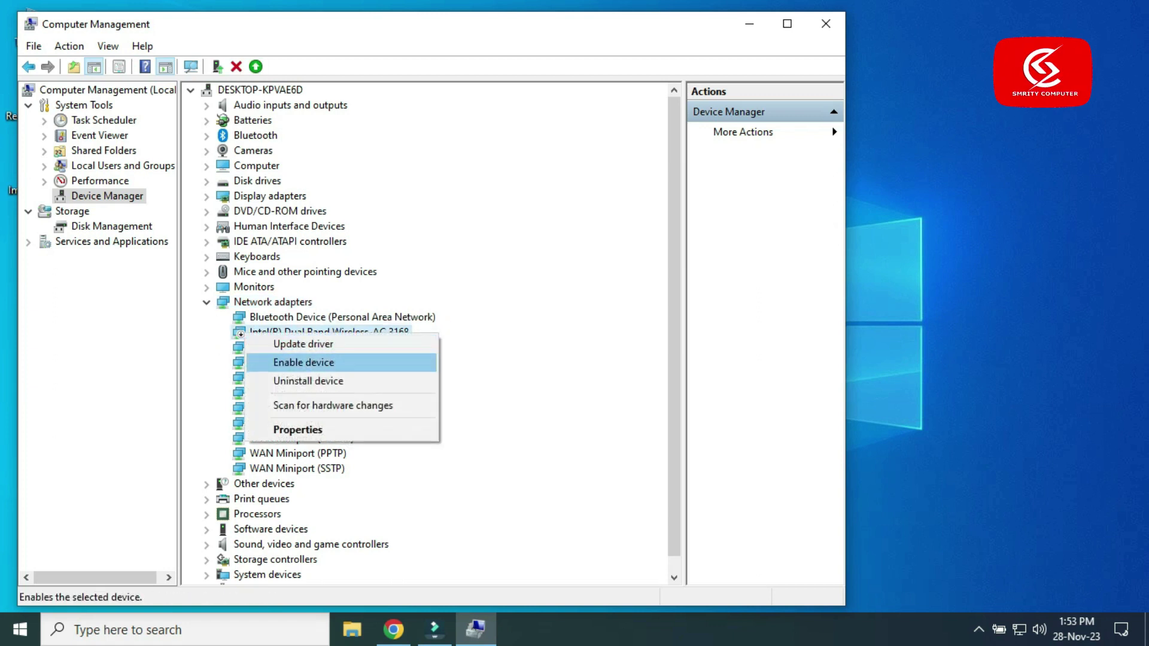
click(304, 344)
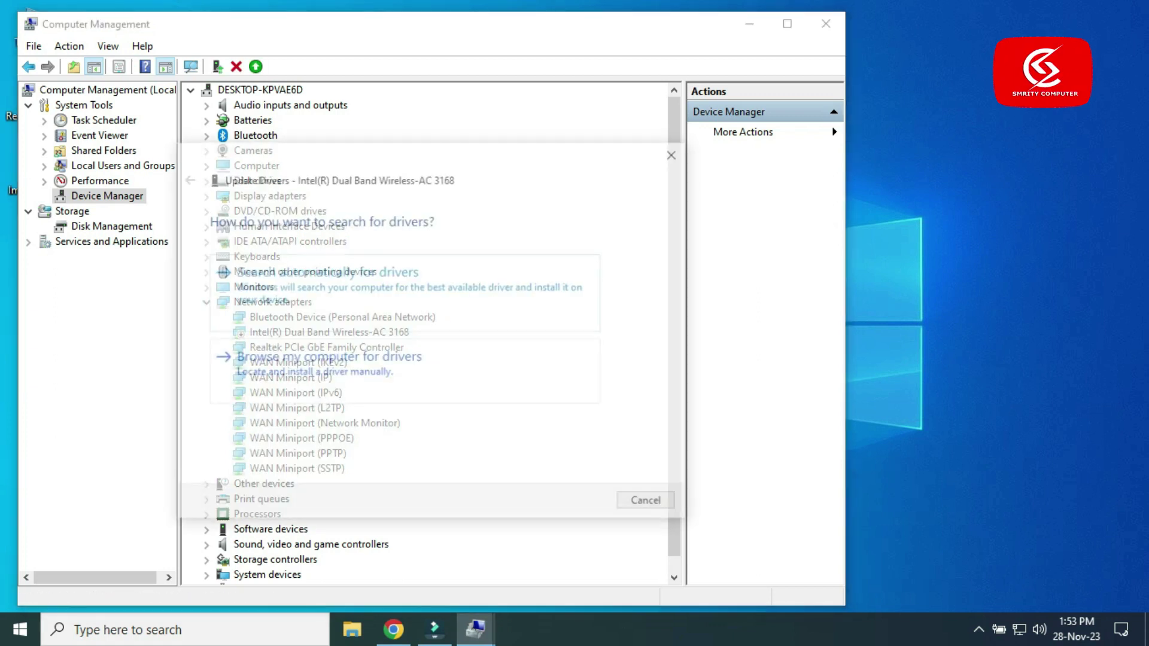
click(326, 272)
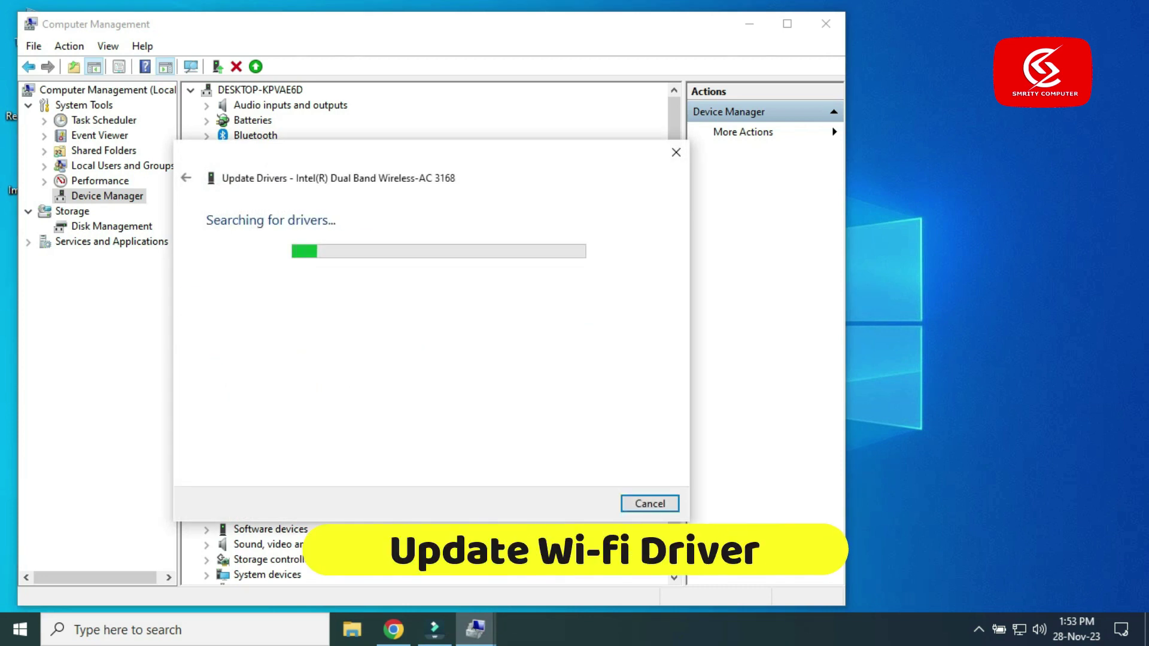
click(651, 504)
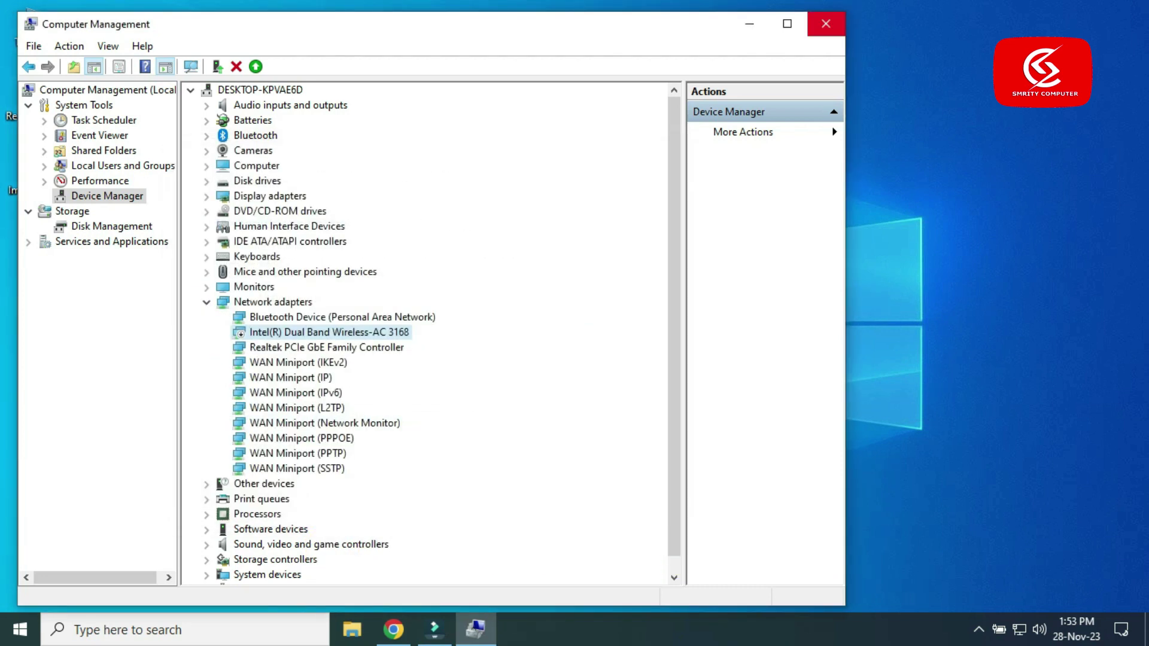
click(826, 23)
Check the network connection list for available Wi-Fi networks
click(1020, 630)
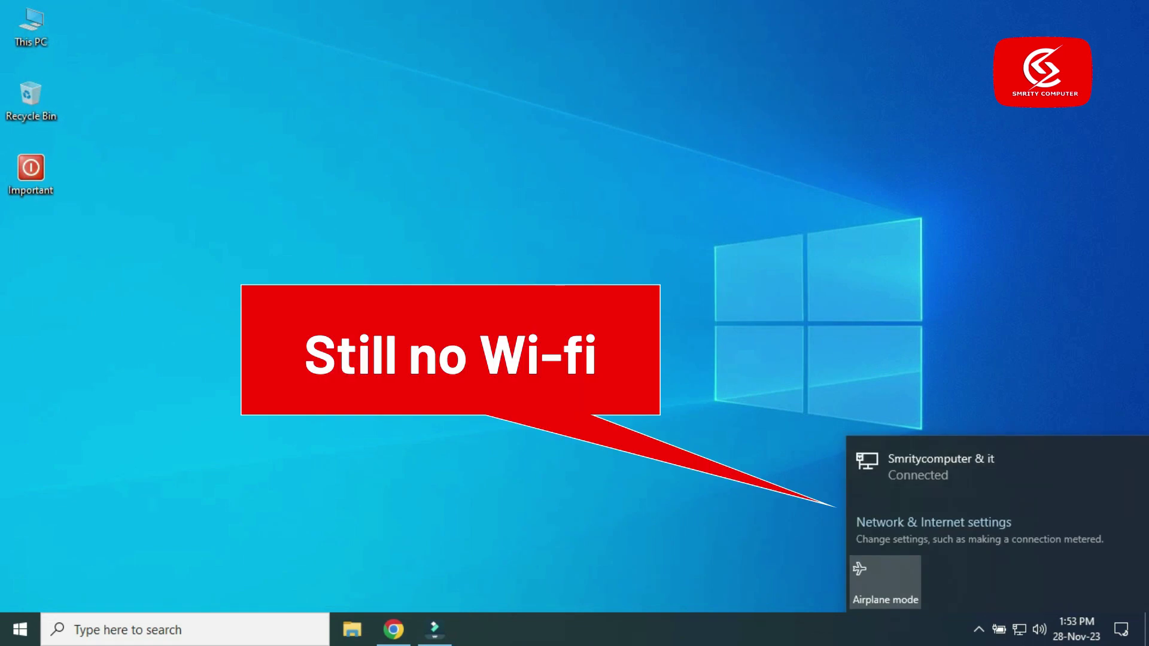
key(Escape)
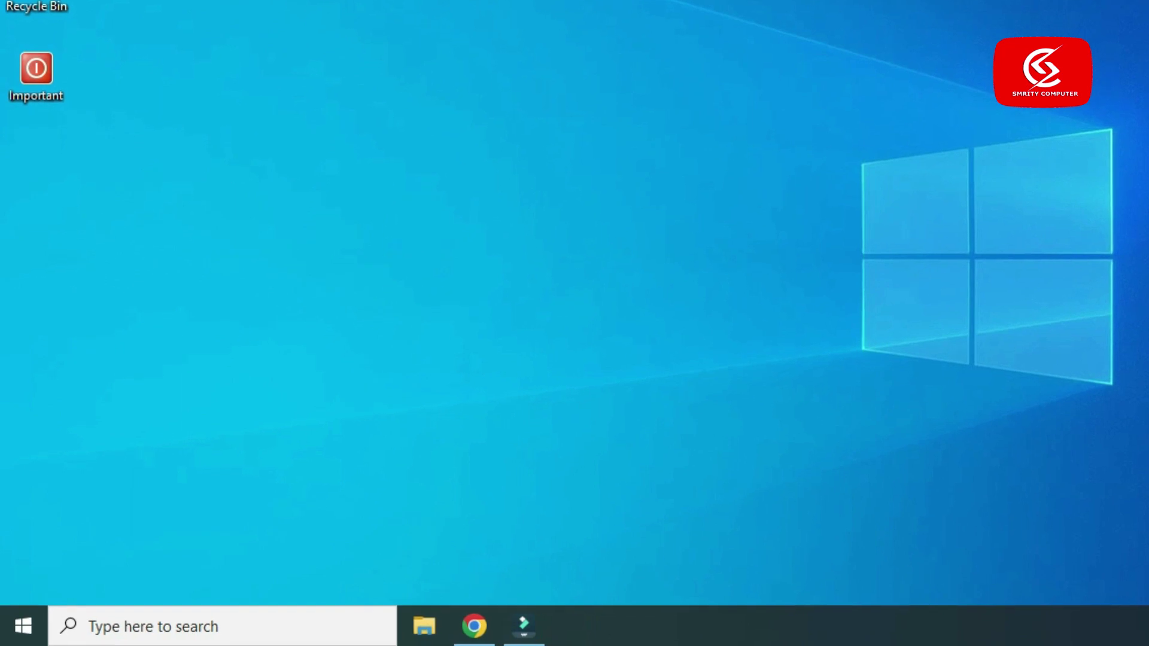
Open Control Panel's Network and Sharing Center and display the adapter settings listing the computer's network connections
key(super+s)
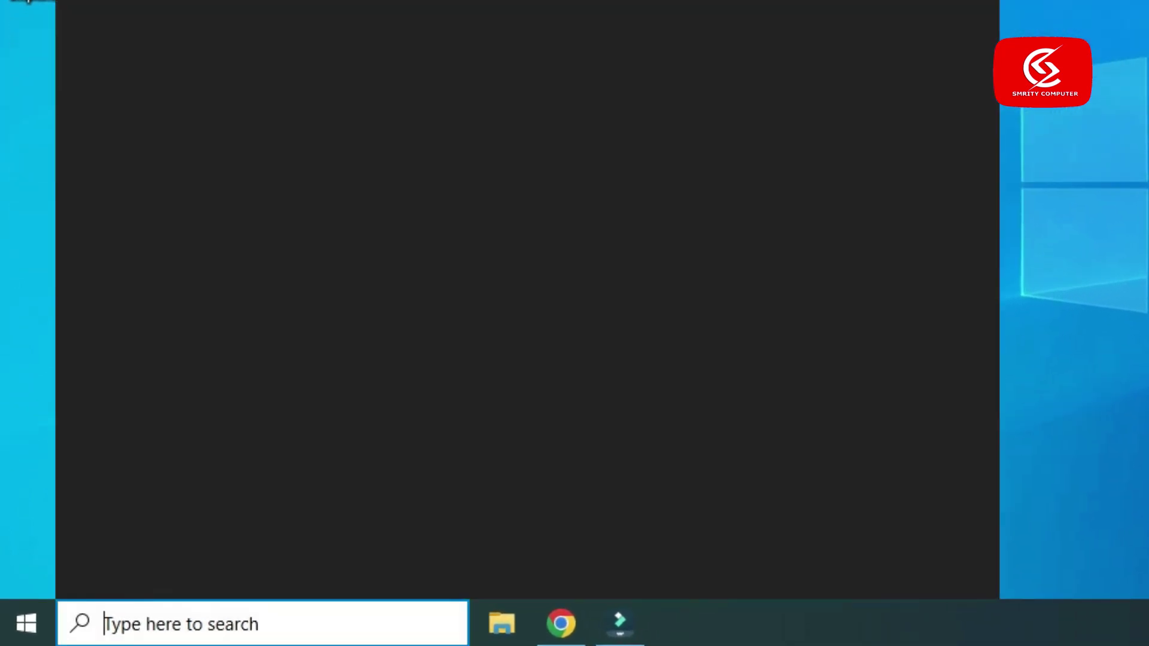
text(control)
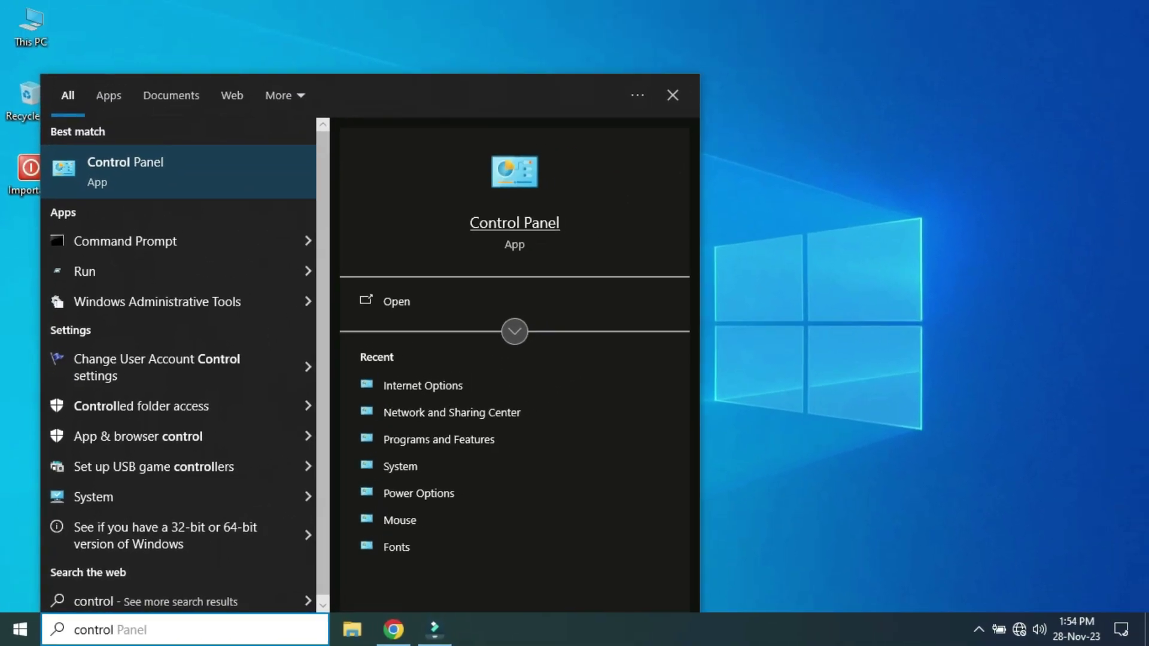
key(Return)
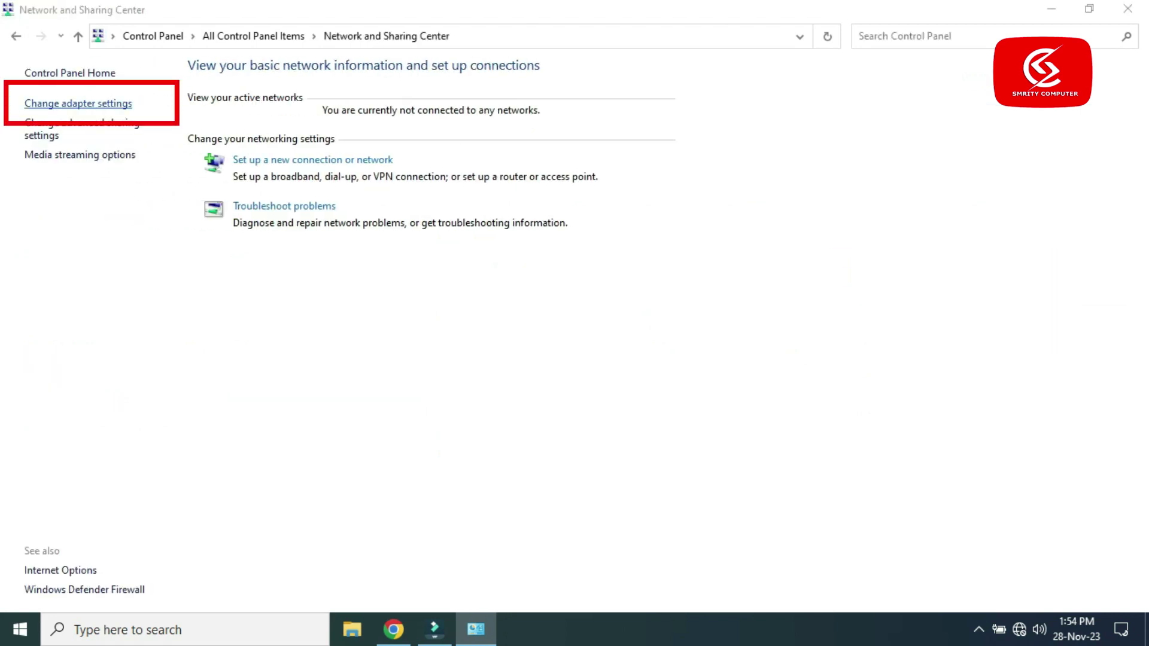
click(78, 103)
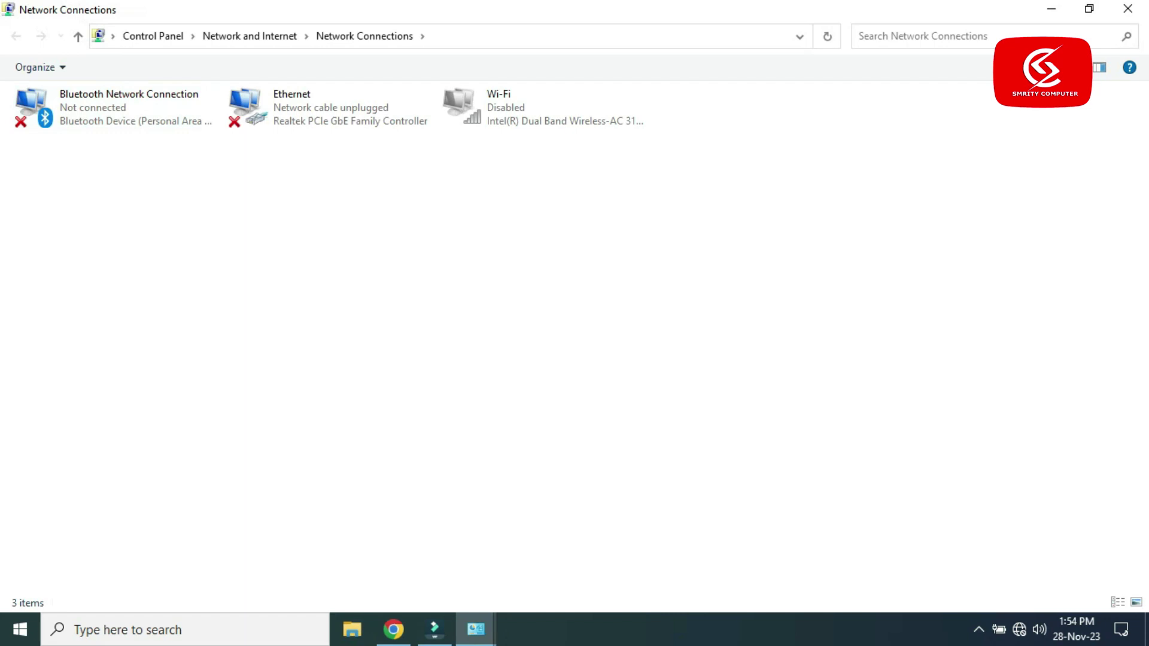
Enable the disabled Wi-Fi adapter, Intel(R) Dual Band Wireless-AC, in Network Connections
drag(117, 192, 616, 127)
click(616, 198)
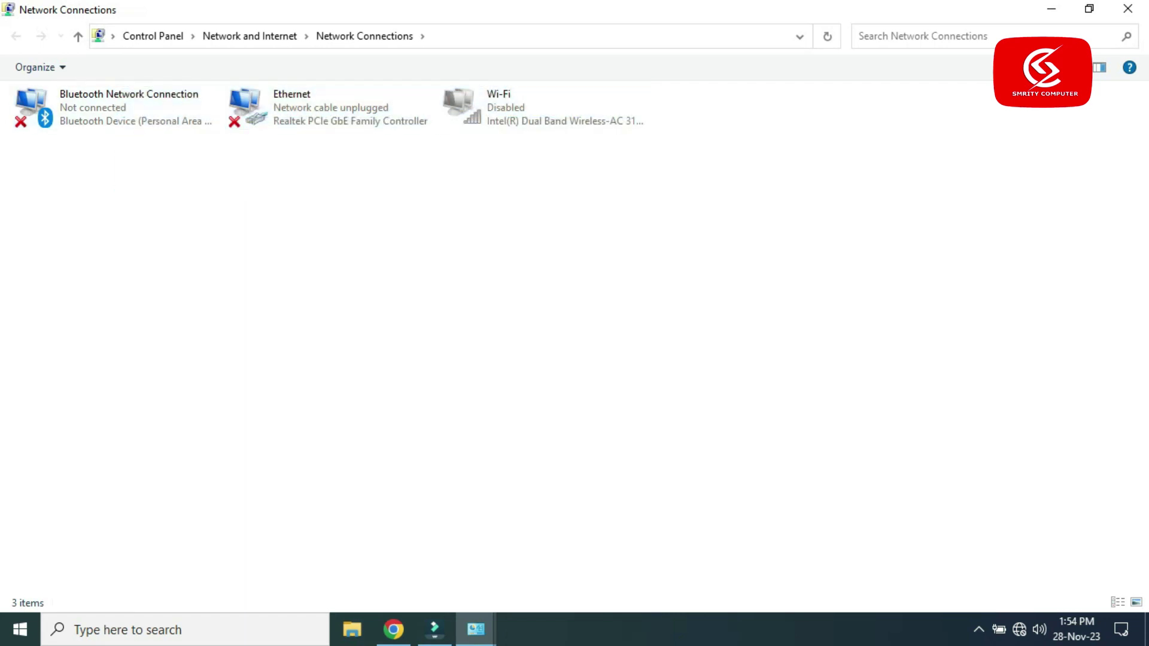
right_click(502, 106)
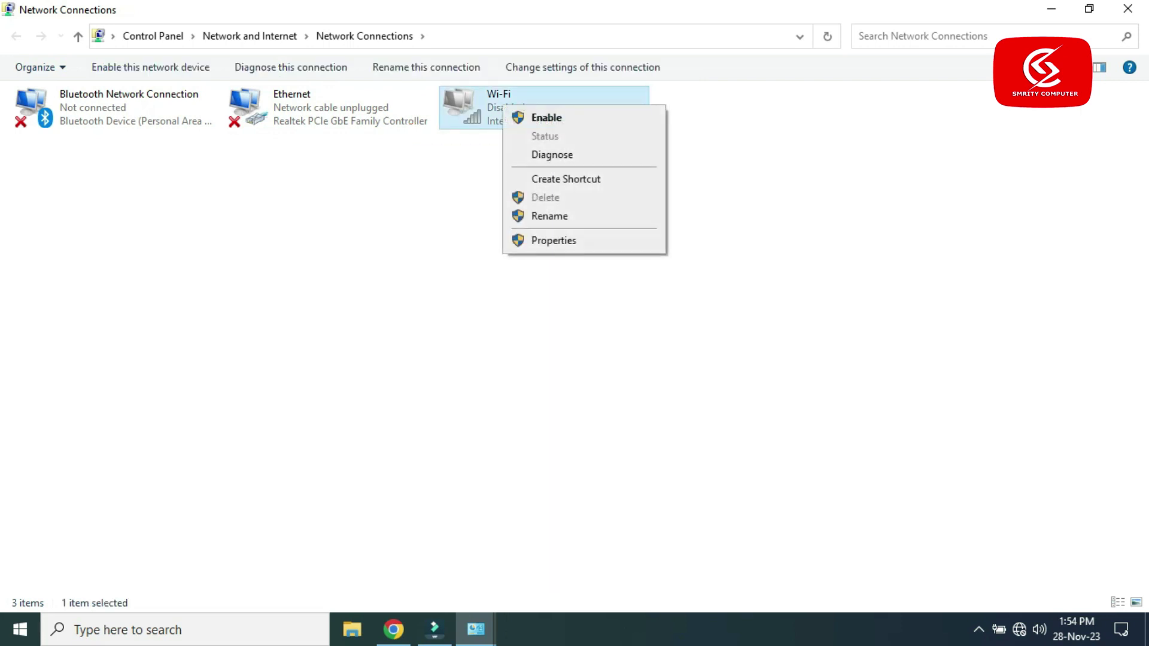
click(545, 118)
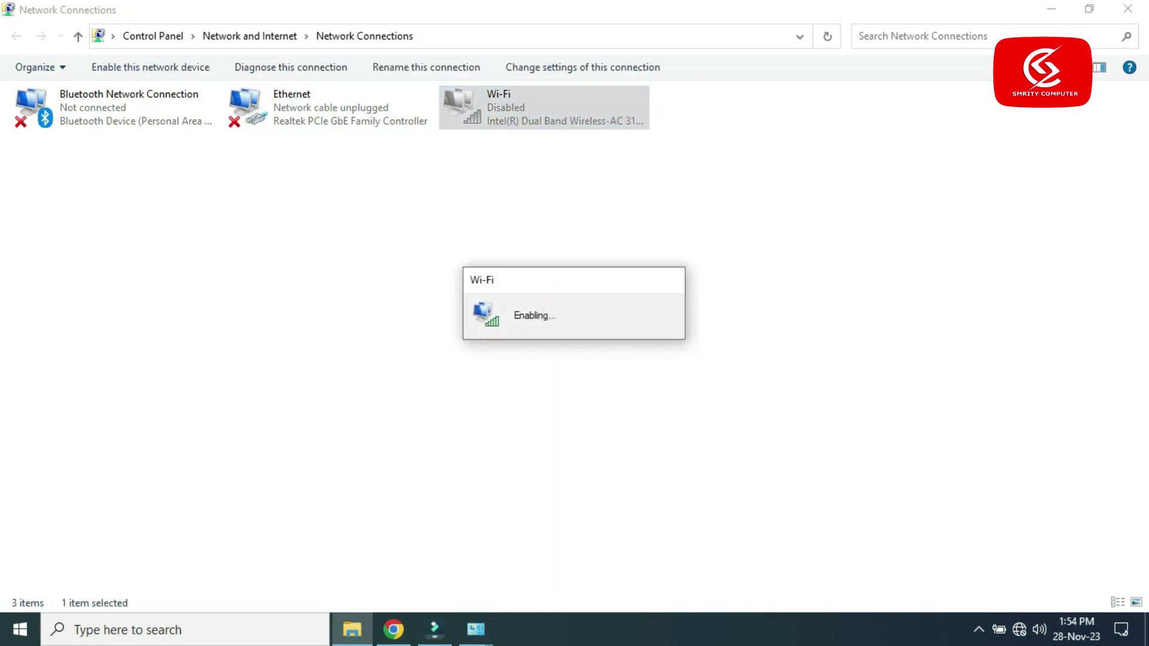